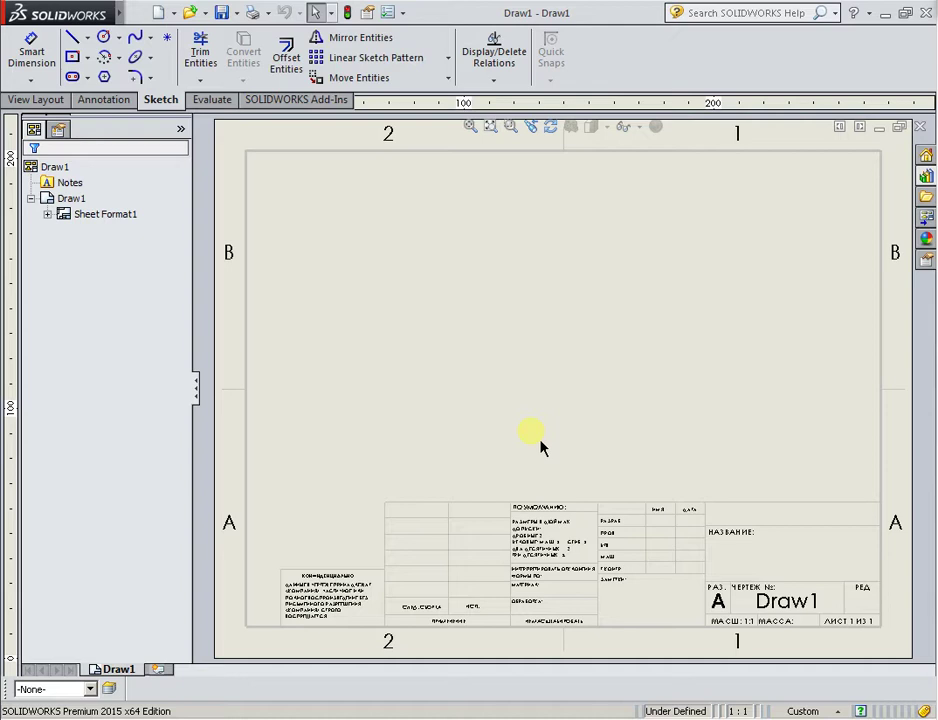
Open the Design Library beside Draw1 and expand Toolbox, abandoning a trial drag onto the sheet.
{"action": "left_click", "coordinate": [925, 177]}
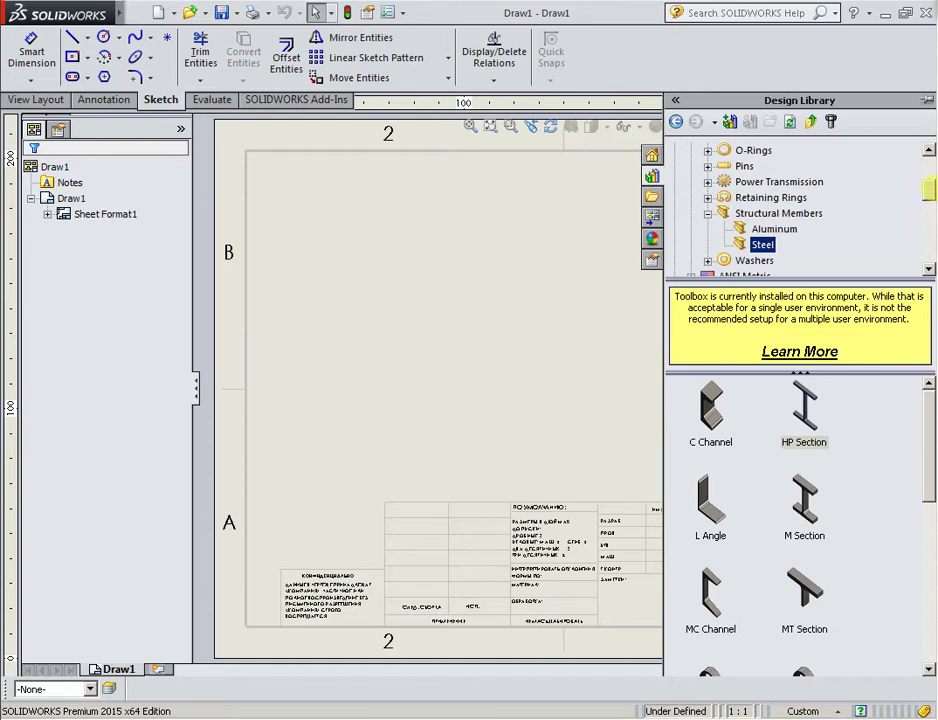
{"action": "scroll", "coordinate": [738, 183], "scroll_direction": "up", "scroll_amount": 3}
{"action": "left_click", "coordinate": [675, 168]}
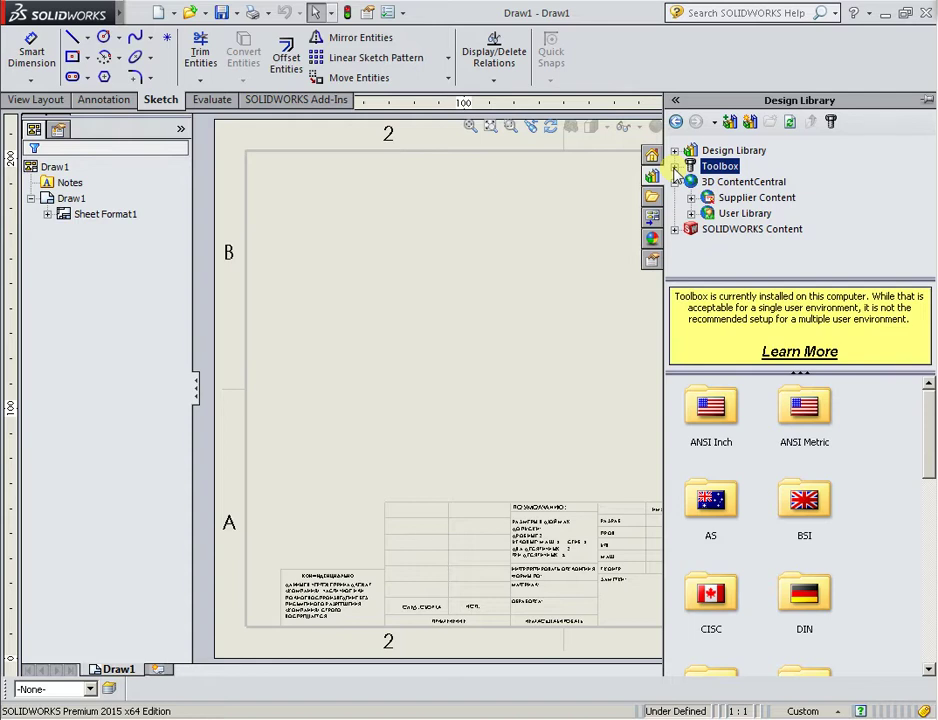
{"action": "left_click_drag", "start_coordinate": [676, 172], "coordinate": [535, 318]}
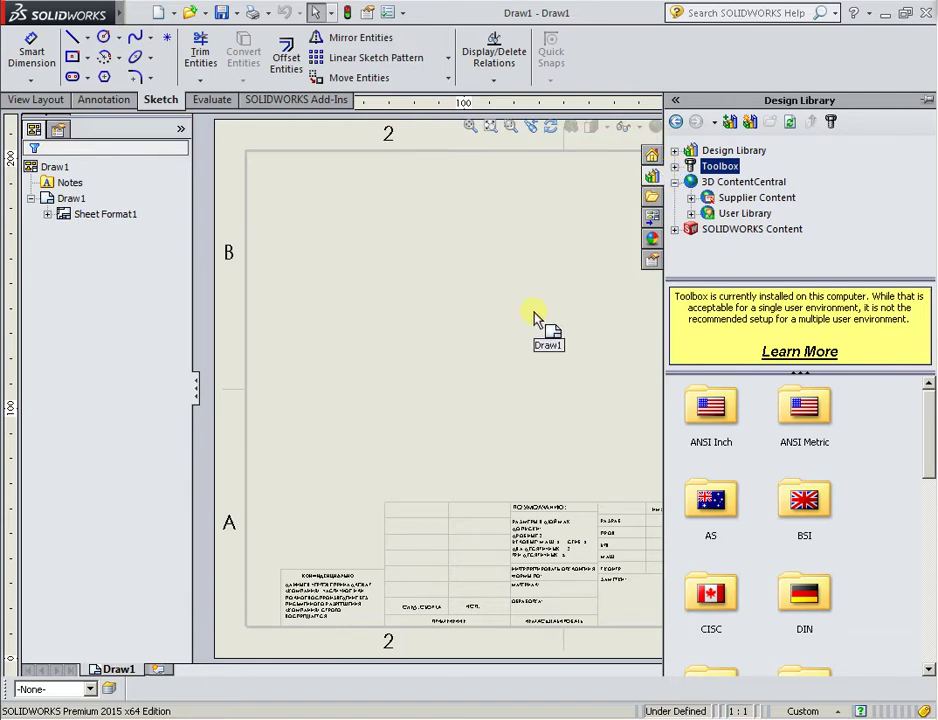
{"action": "left_click_drag", "start_coordinate": [535, 318], "coordinate": [676, 152]}
Browse the Design Library's parts > hardware and assemblies > mold bases folders.
{"action": "left_click", "coordinate": [675, 150]}
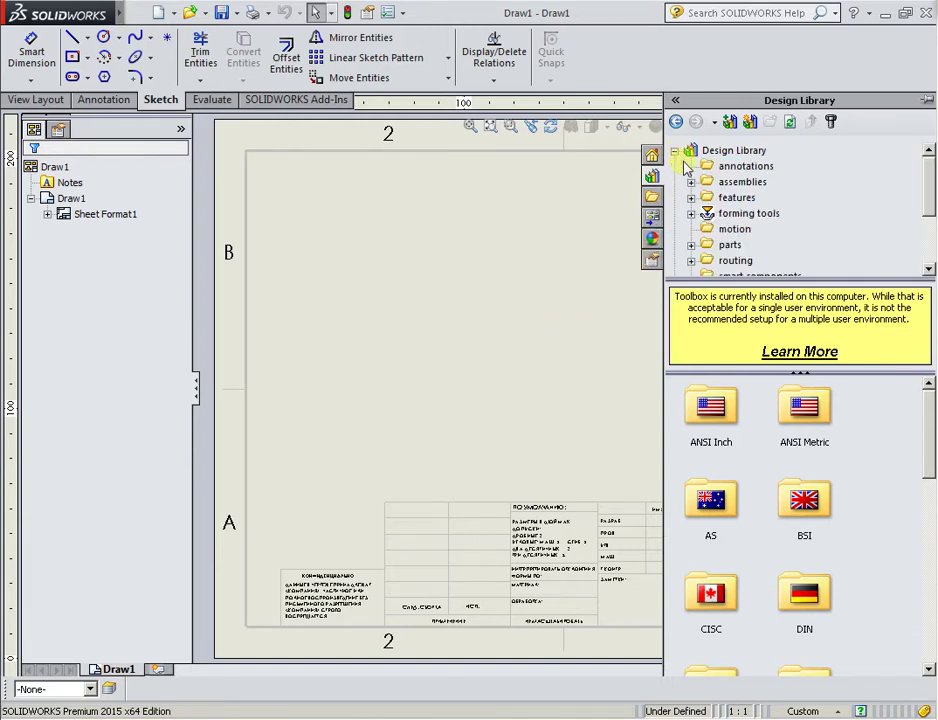
{"action": "left_click", "coordinate": [692, 246]}
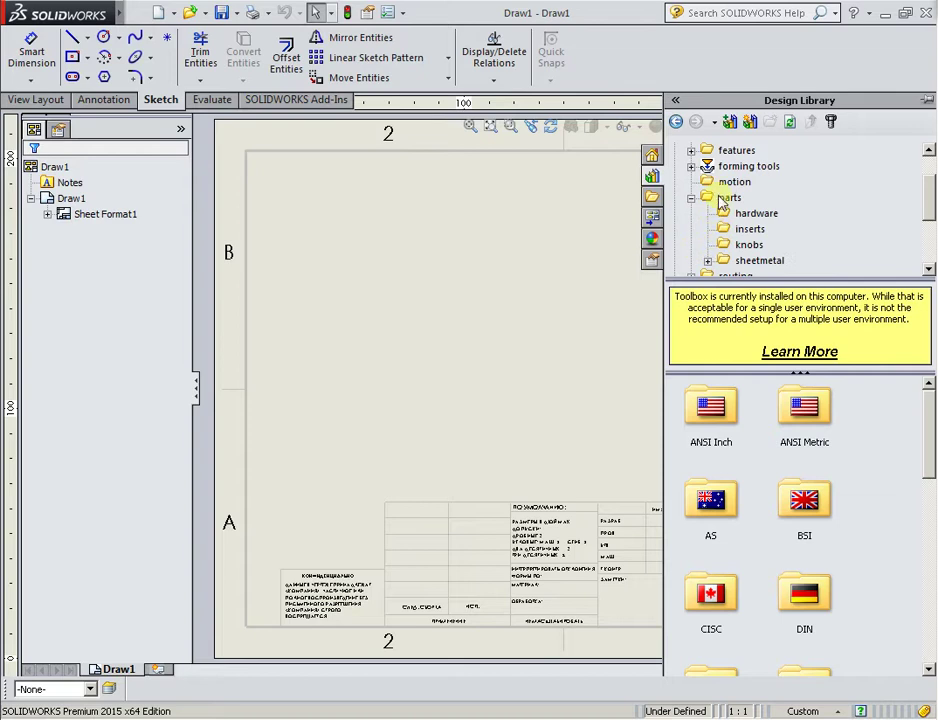
{"action": "left_click", "coordinate": [724, 198]}
{"action": "left_click", "coordinate": [750, 214]}
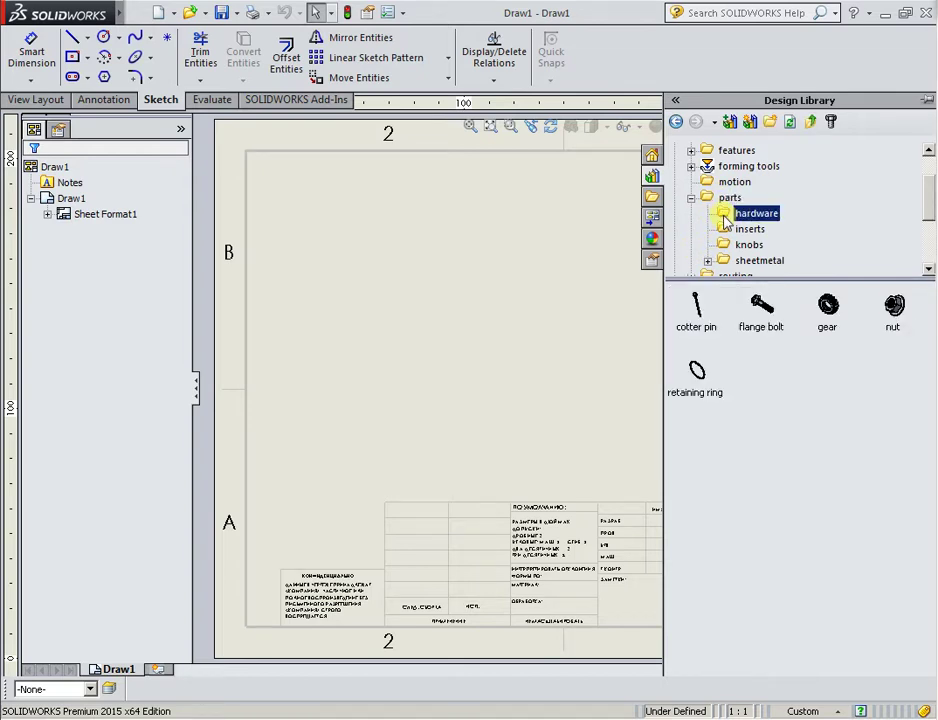
{"action": "scroll", "coordinate": [710, 217], "scroll_direction": "up", "scroll_amount": 1}
{"action": "left_click", "coordinate": [691, 182]}
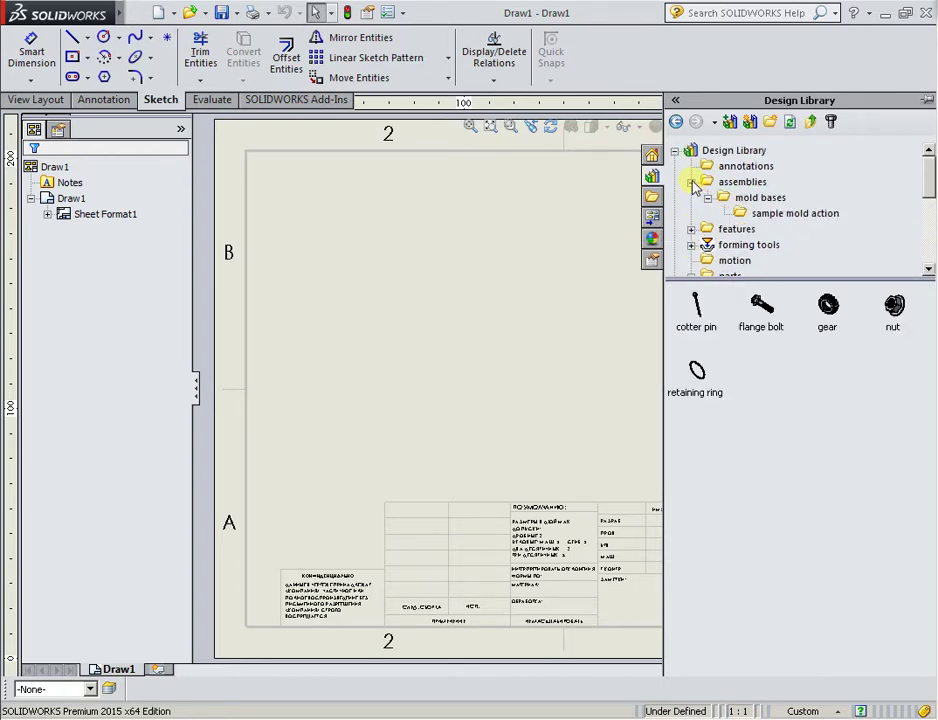
{"action": "left_click", "coordinate": [727, 201]}
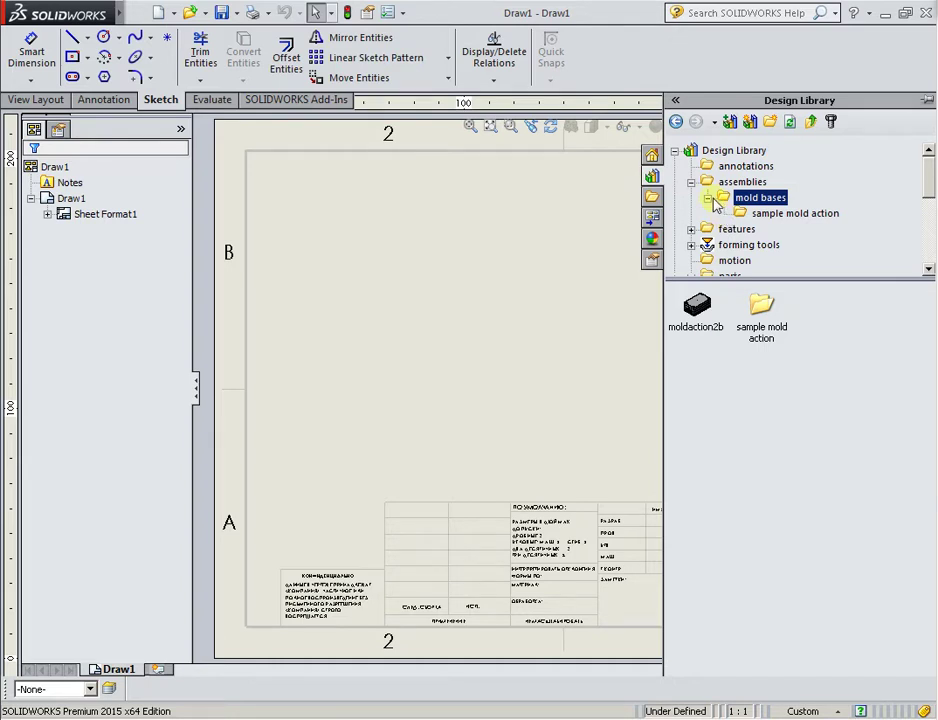
Open the annotations folder and select the sf0.8-1.6g surface-finish symbol.
{"action": "left_click", "coordinate": [722, 168]}
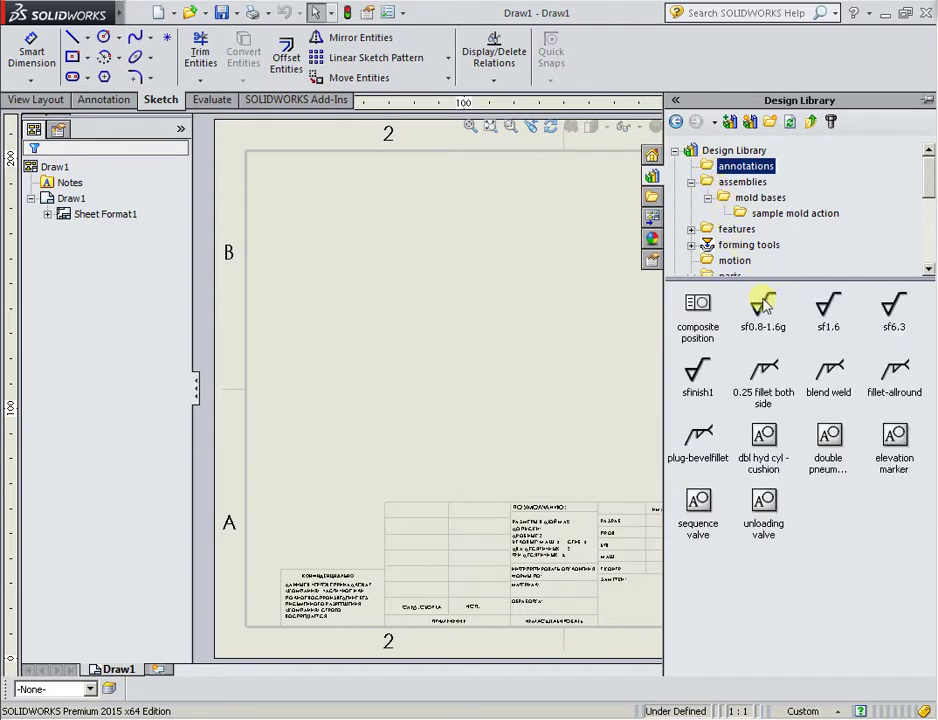
{"action": "mouse_move", "coordinate": [760, 316]}
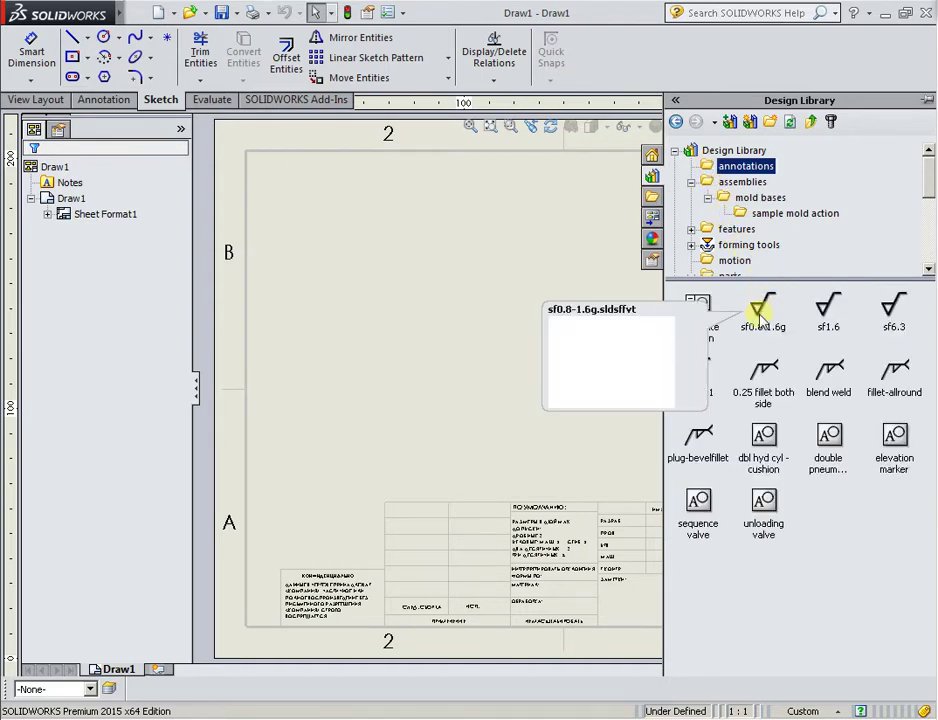
{"action": "left_click", "coordinate": [758, 312]}
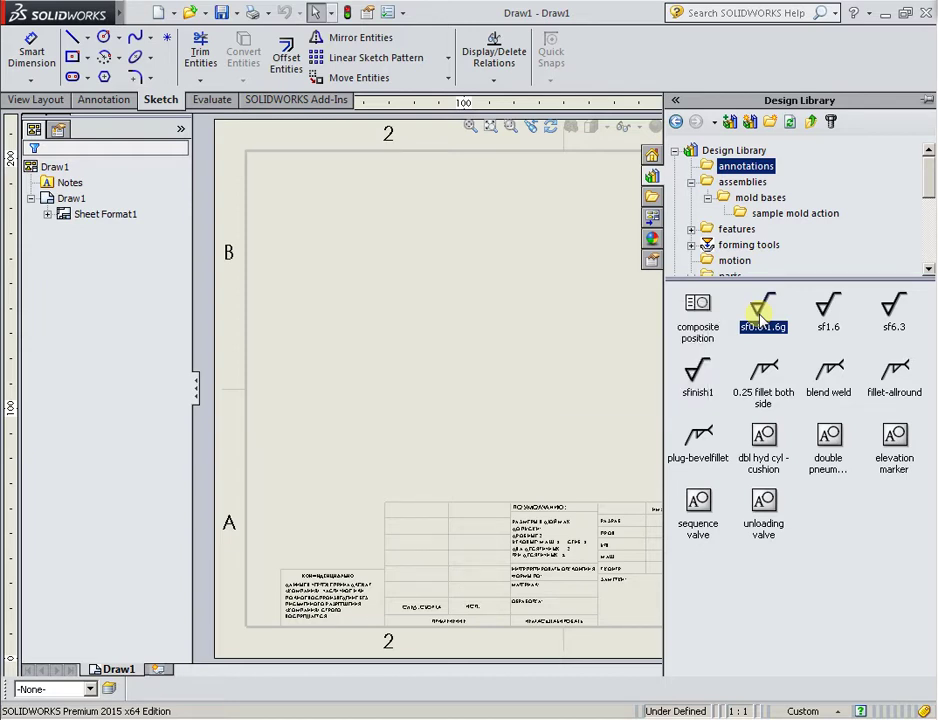
Place three sf0.8-1.6g symbols on Draw1, then close Insert Annotations and clear the selection.
{"action": "mouse_move", "coordinate": [760, 312]}
{"action": "left_mouse_down"}
{"action": "mouse_move", "coordinate": [486, 335]}
{"action": "mouse_move", "coordinate": [445, 322]}
{"action": "left_mouse_up"}
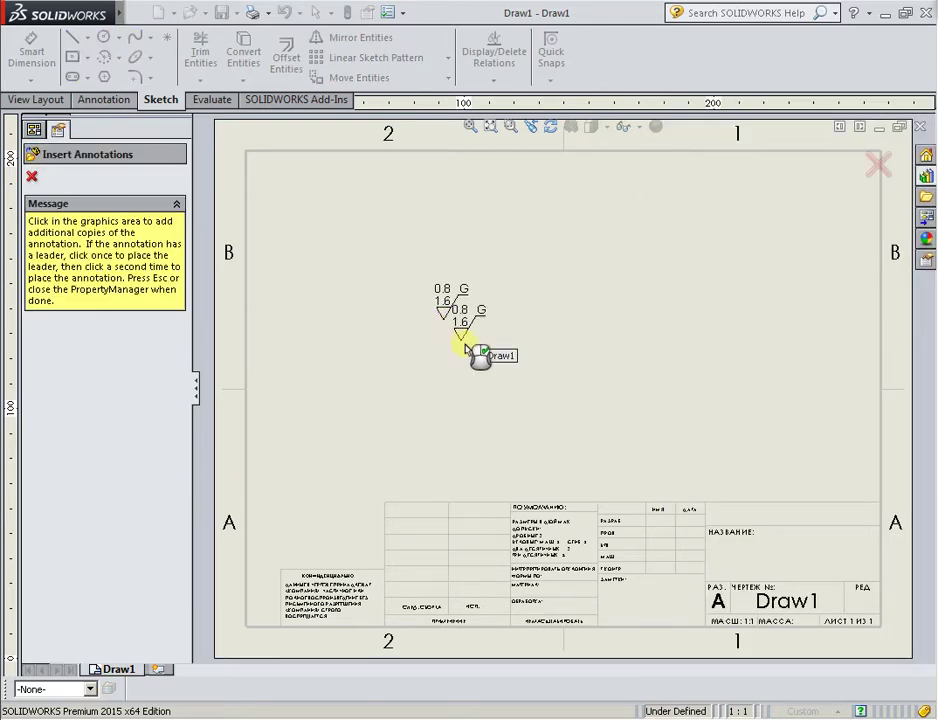
{"action": "left_click", "coordinate": [507, 428]}
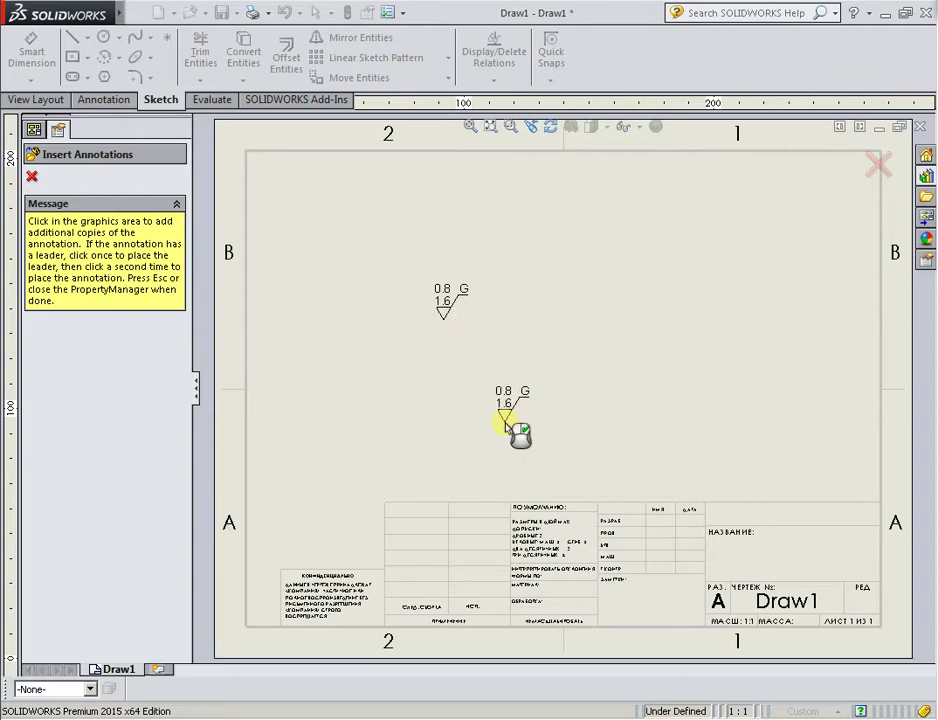
{"action": "left_click", "coordinate": [624, 326]}
{"action": "left_click", "coordinate": [423, 278]}
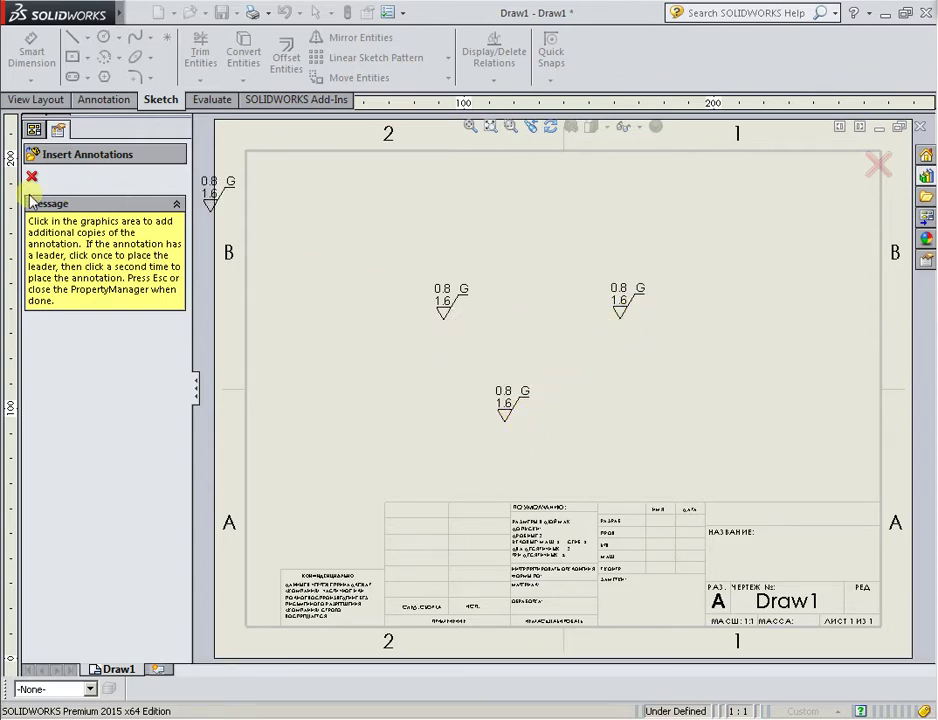
{"action": "left_click", "coordinate": [32, 176]}
{"action": "left_click", "coordinate": [134, 217]}
{"action": "left_click", "coordinate": [287, 234]}
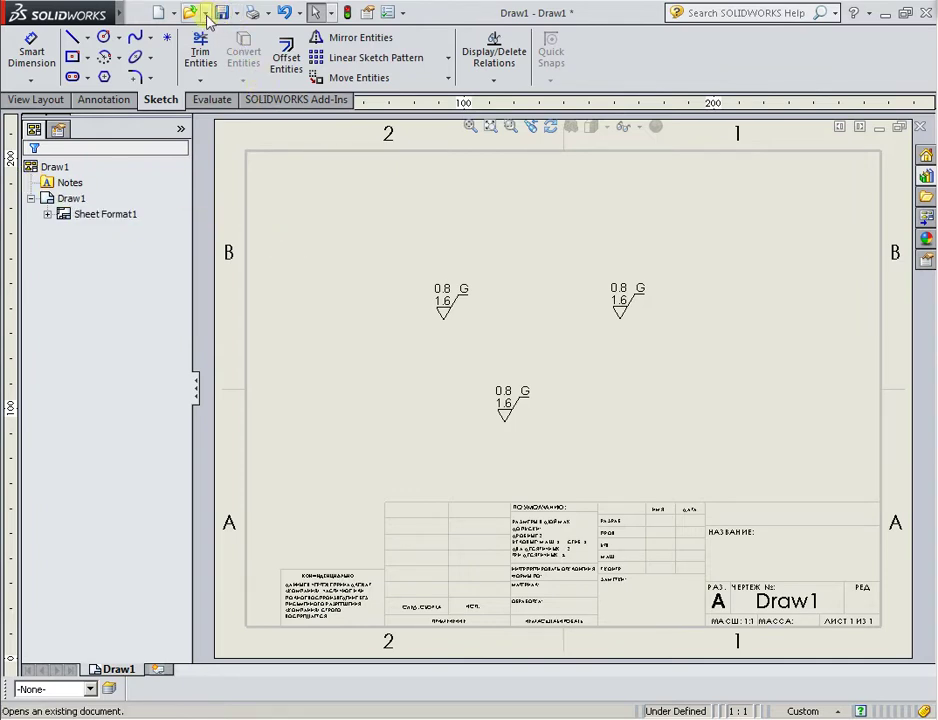
Switch to the Part1 document through the Window menu.
{"action": "left_click", "coordinate": [138, 13]}
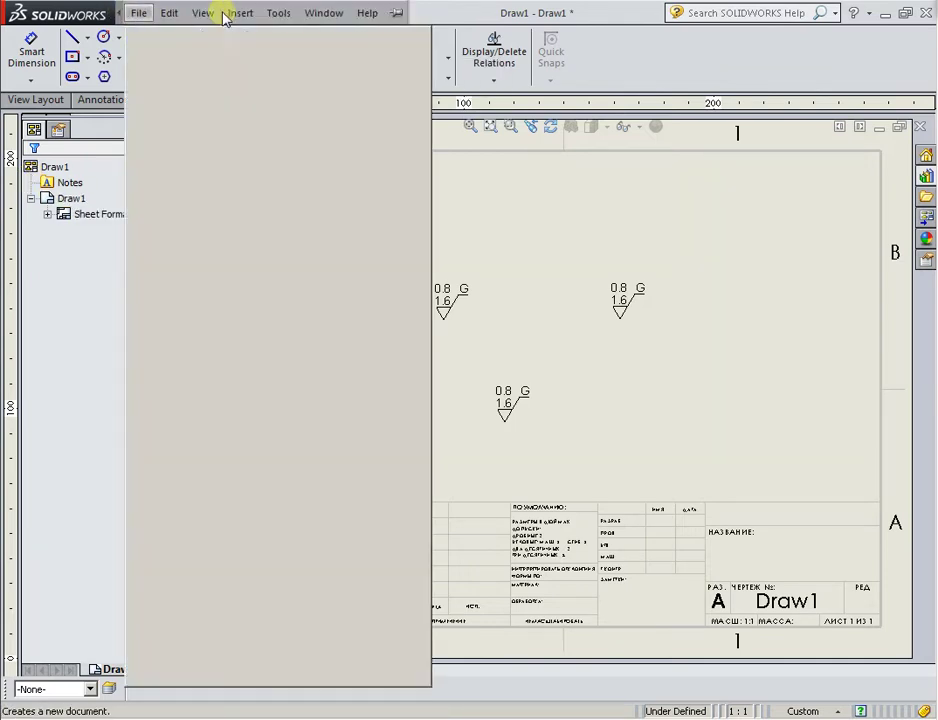
{"action": "left_click", "coordinate": [323, 13]}
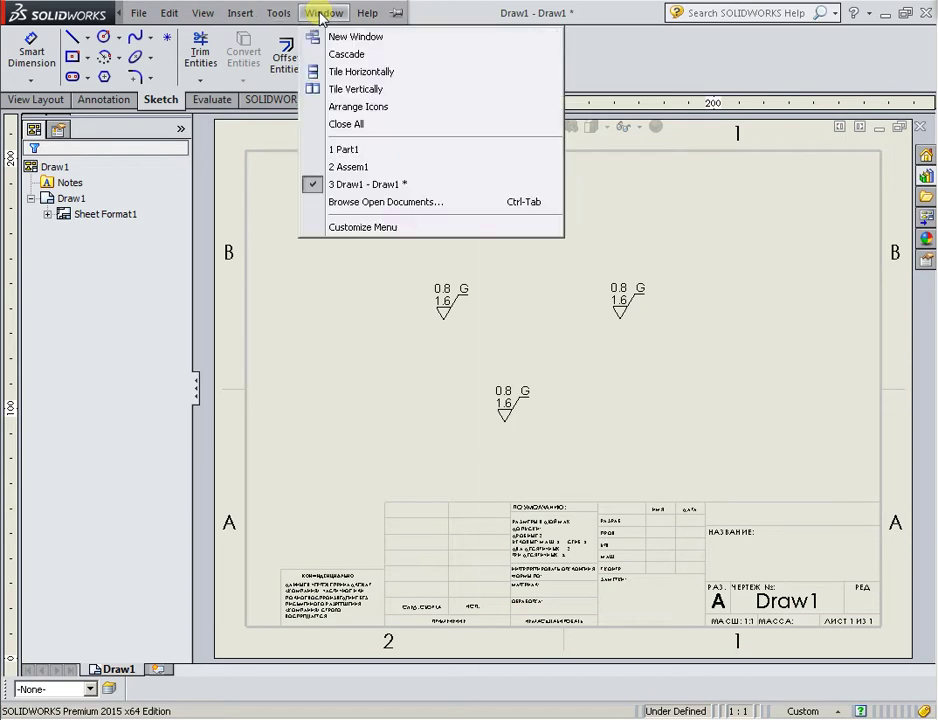
{"action": "left_click", "coordinate": [367, 149]}
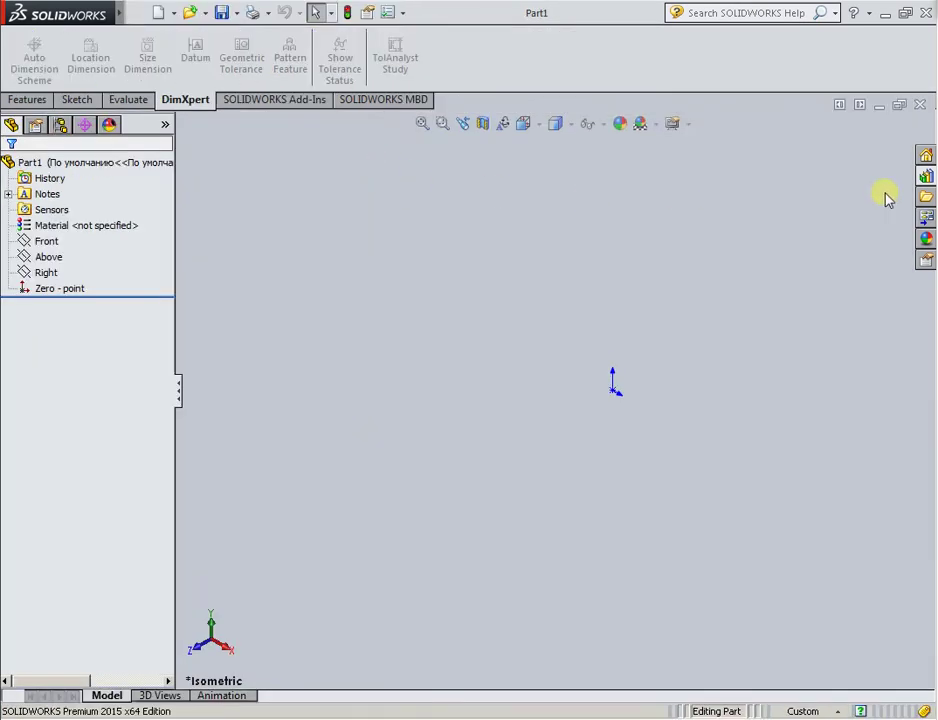
Show the Design Library's hardware parts in Part1 and pick the gear over the flange bolt.
{"action": "left_click", "coordinate": [926, 176]}
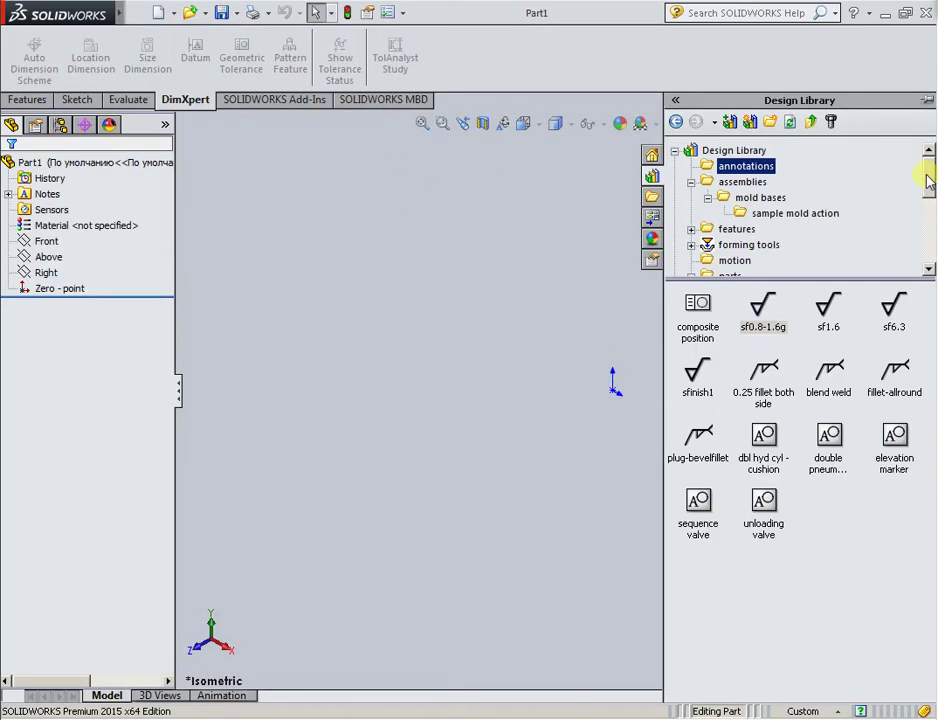
{"action": "left_click", "coordinate": [691, 182]}
{"action": "left_click", "coordinate": [710, 246]}
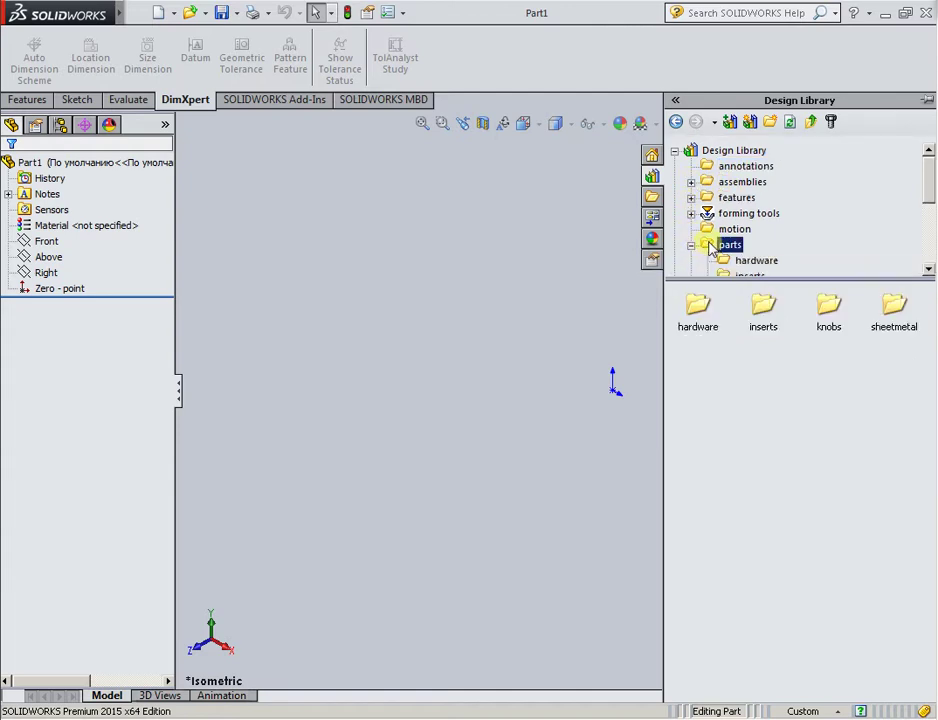
{"action": "left_click", "coordinate": [724, 262]}
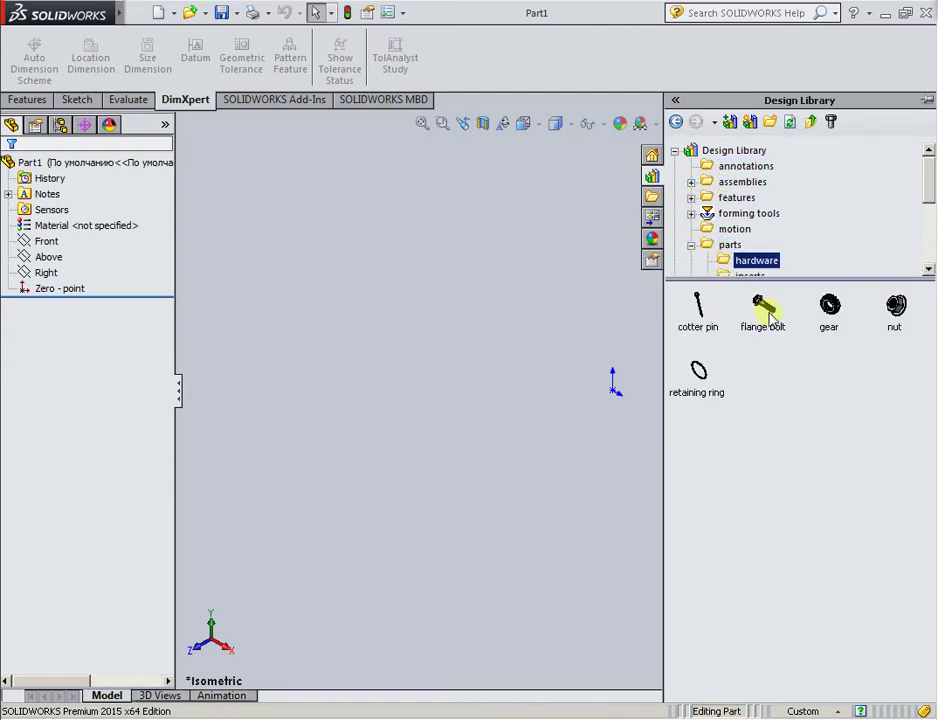
{"action": "mouse_move", "coordinate": [768, 316]}
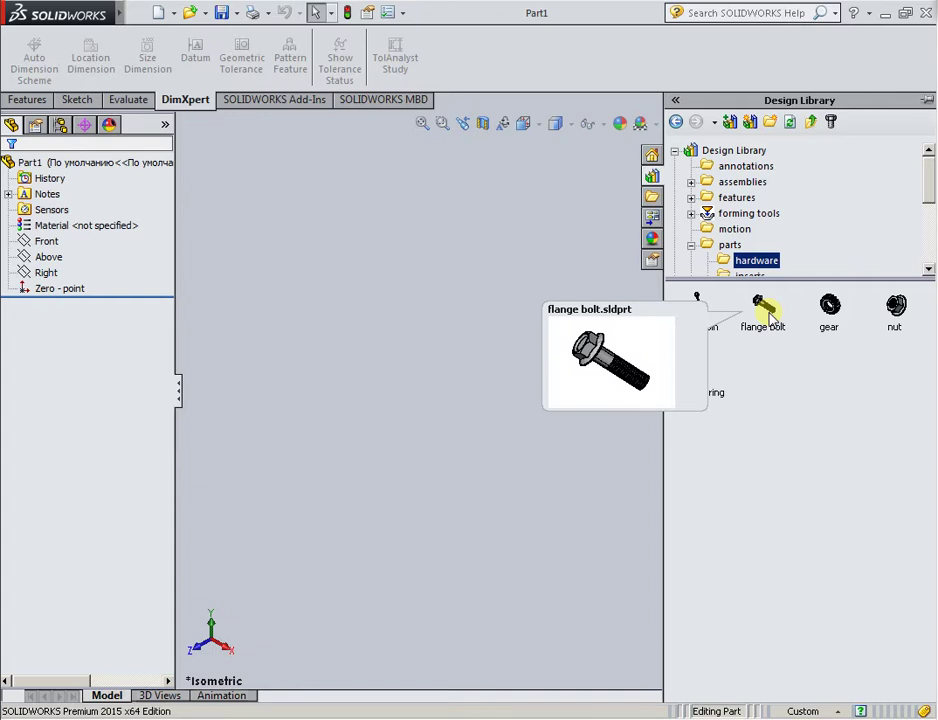
{"action": "left_click", "coordinate": [766, 310]}
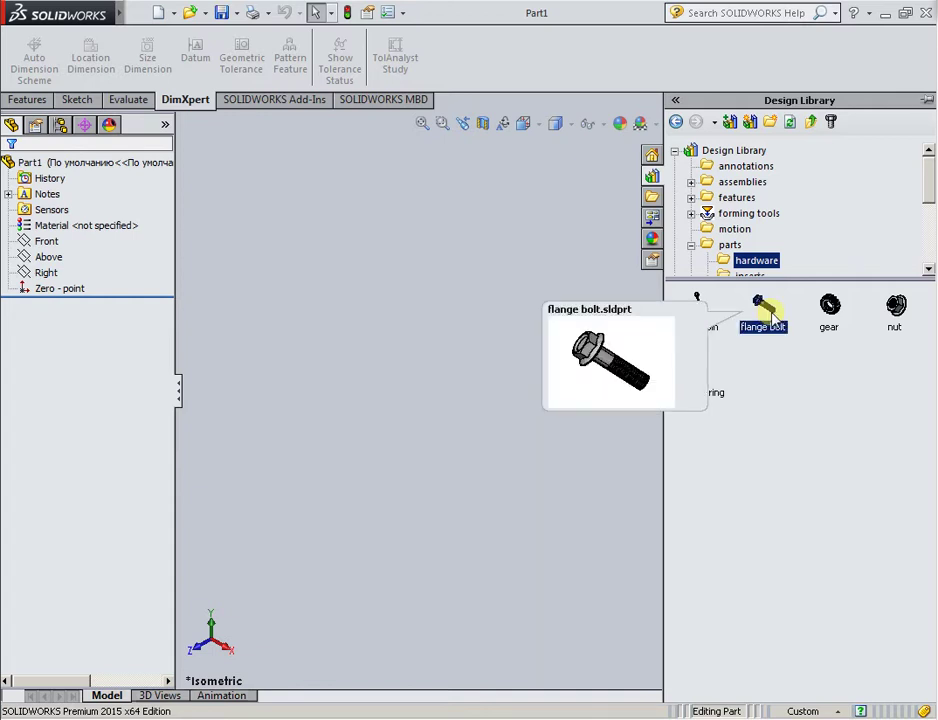
{"action": "left_click", "coordinate": [831, 316]}
{"action": "mouse_move", "coordinate": [832, 316]}
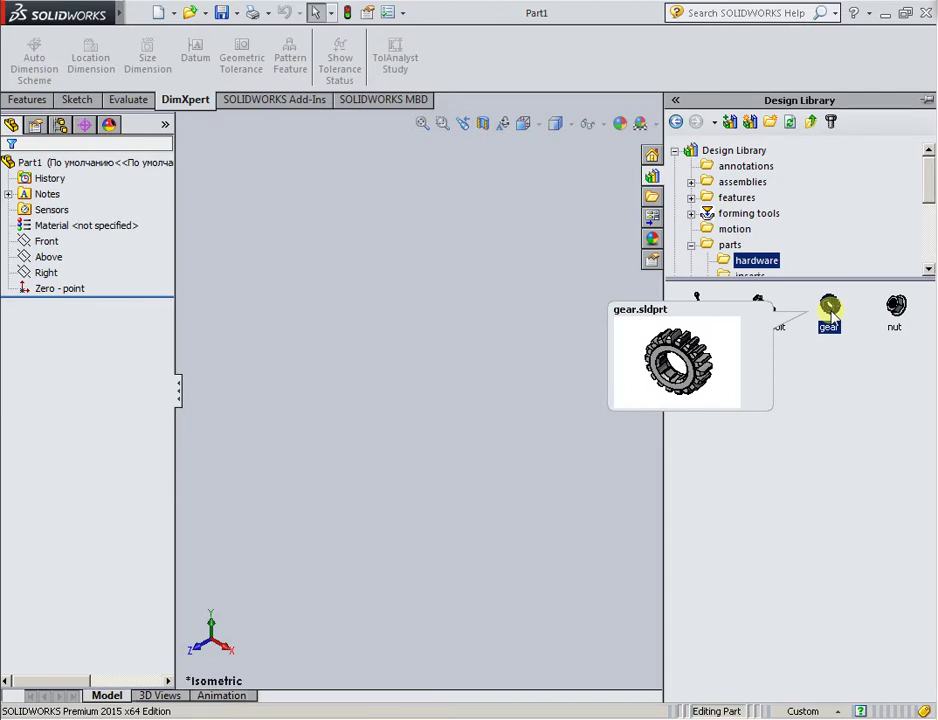
Insert the gear into Part1 as a derived part and close Locate Part without mates.
{"action": "left_click_drag", "start_coordinate": [832, 316], "coordinate": [503, 326]}
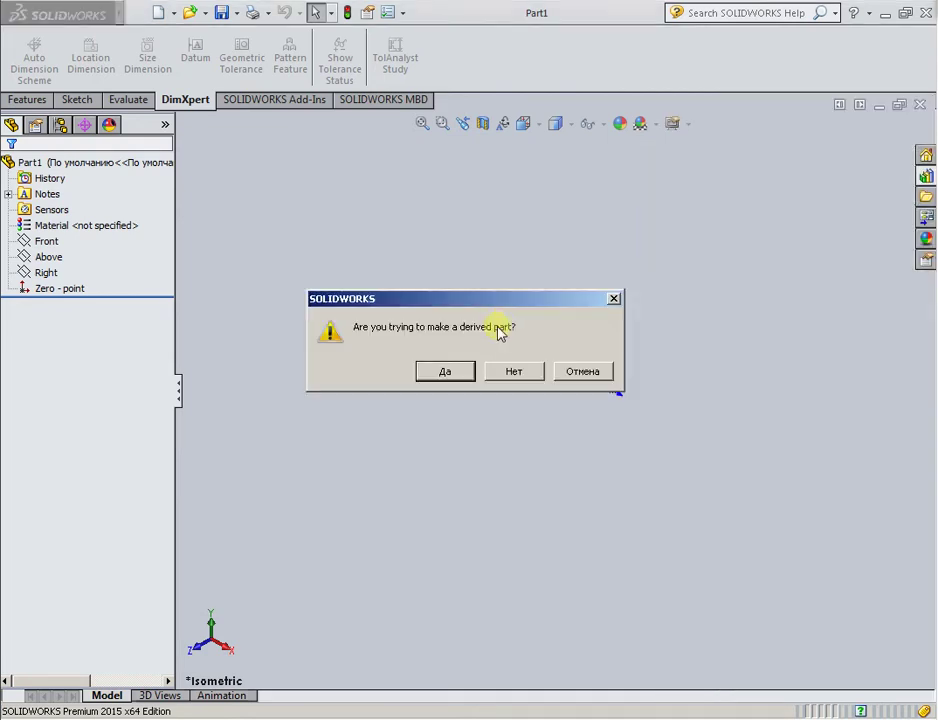
{"action": "left_click", "coordinate": [447, 373]}
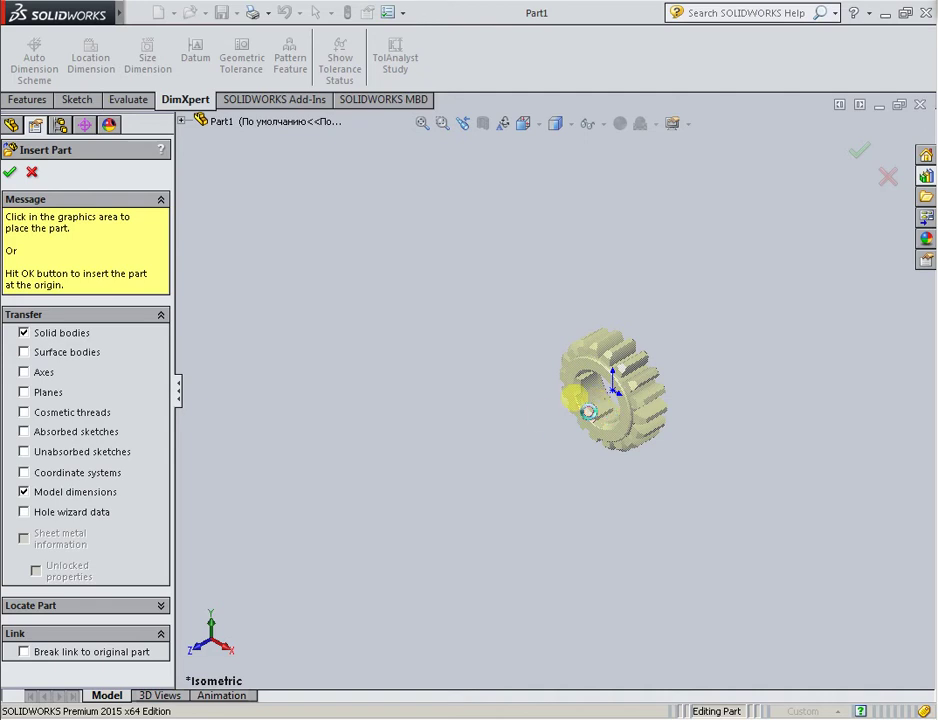
{"action": "left_click", "coordinate": [571, 392]}
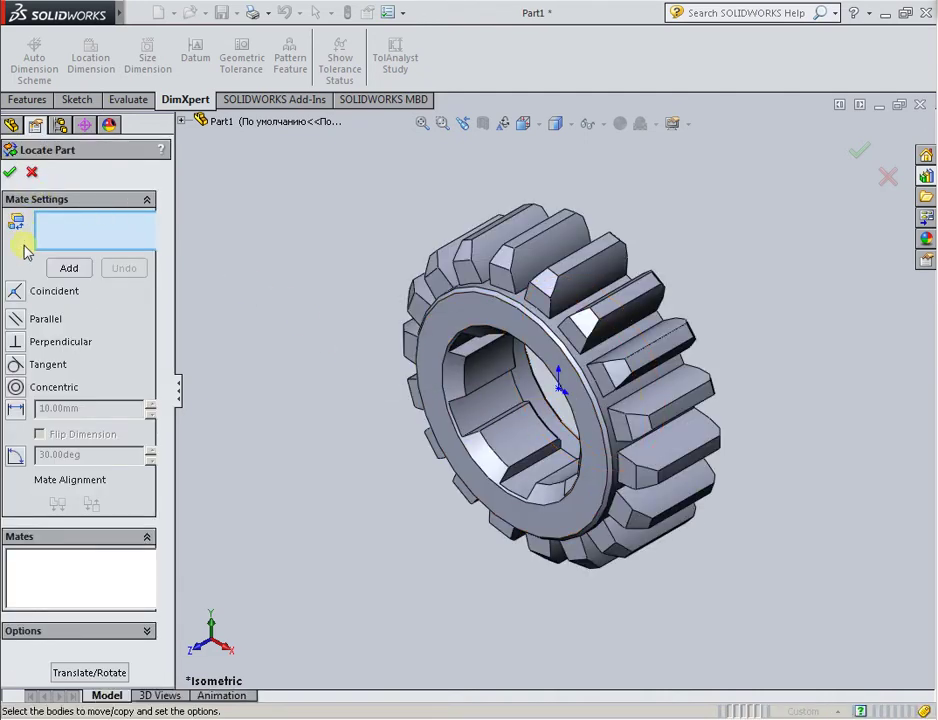
{"action": "left_click", "coordinate": [11, 174]}
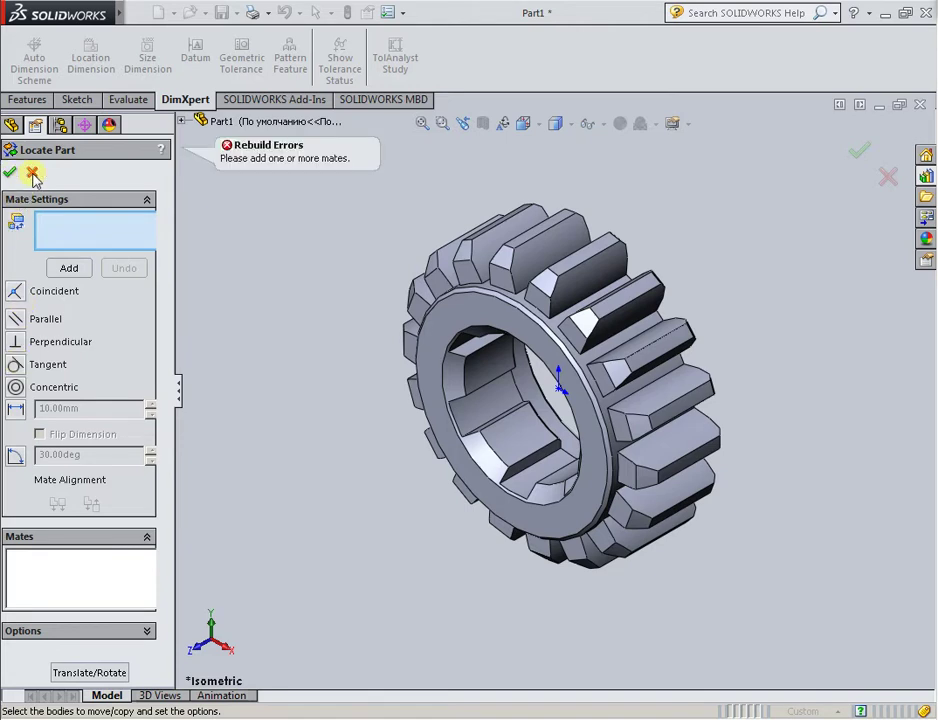
{"action": "left_click", "coordinate": [32, 172]}
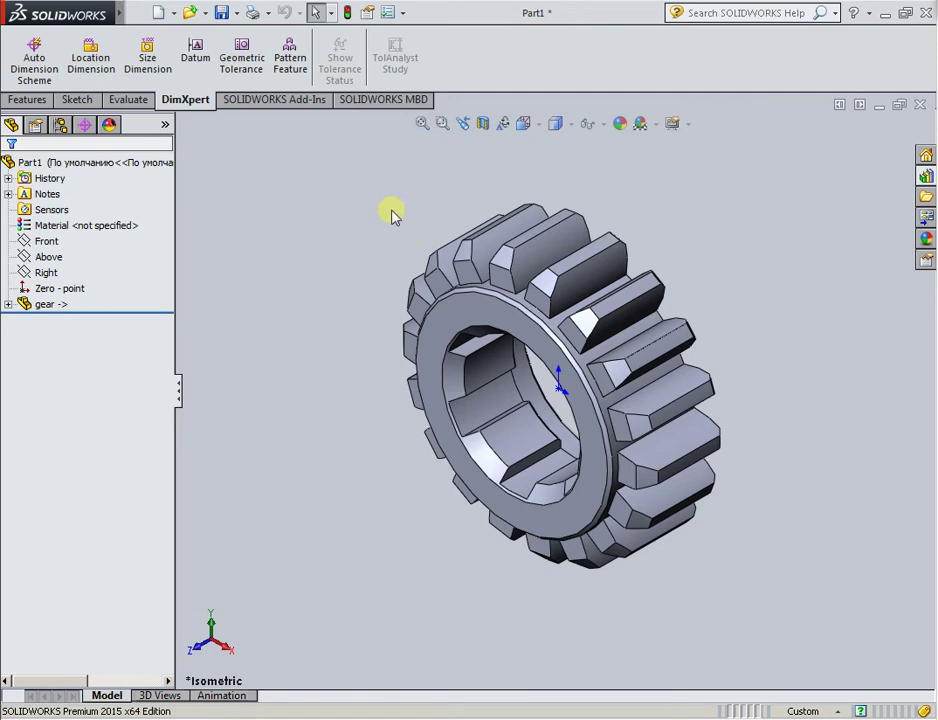
Switch to the Assem1 document through the Window menu.
{"action": "mouse_move", "coordinate": [120, 12]}
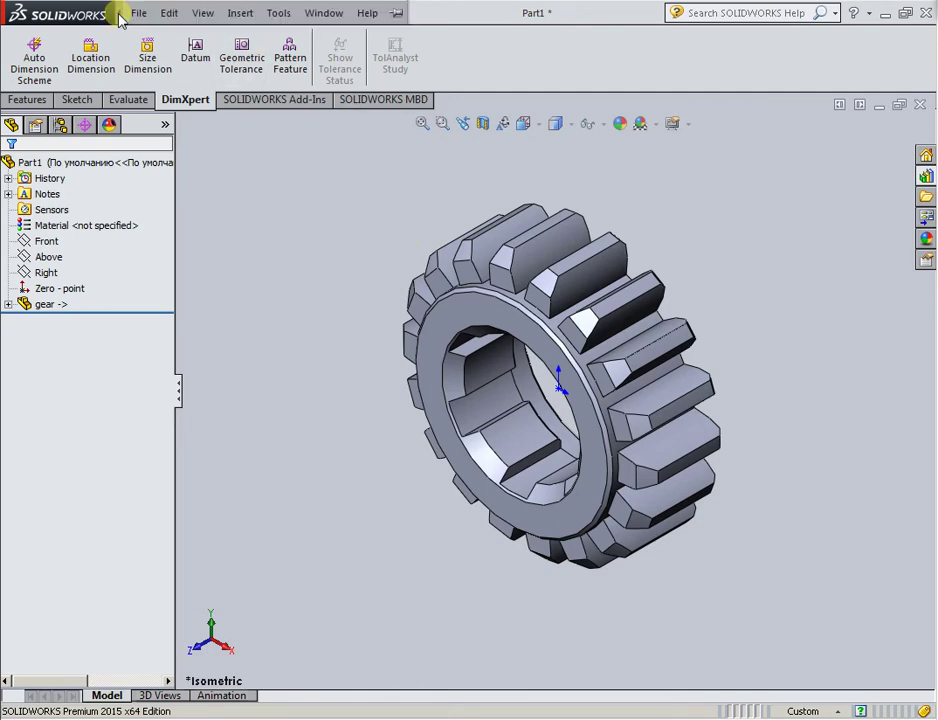
{"action": "left_click", "coordinate": [318, 14]}
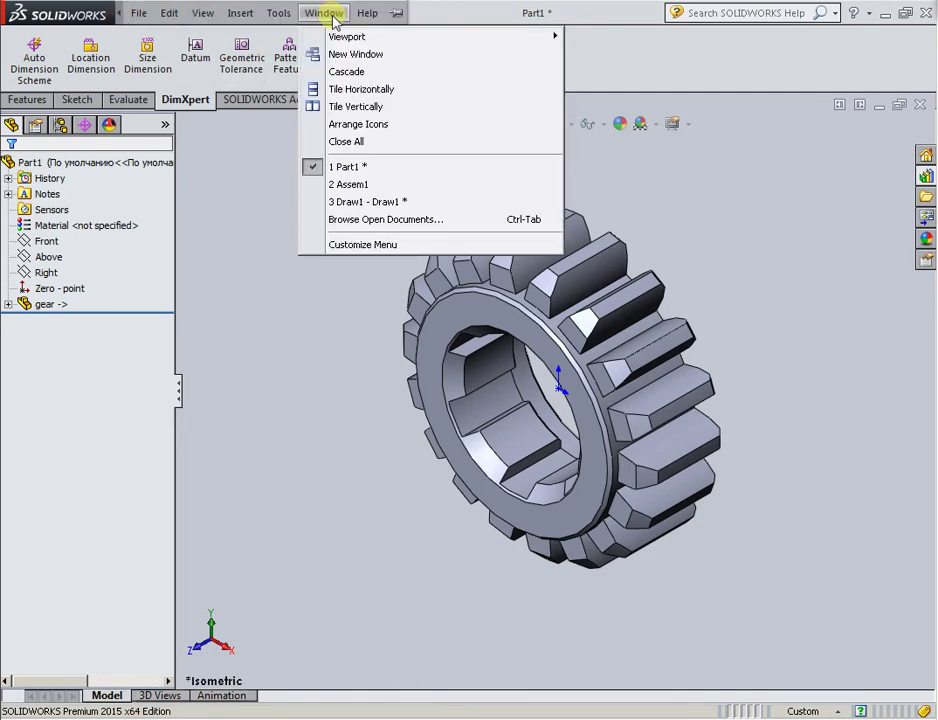
{"action": "left_click", "coordinate": [348, 185]}
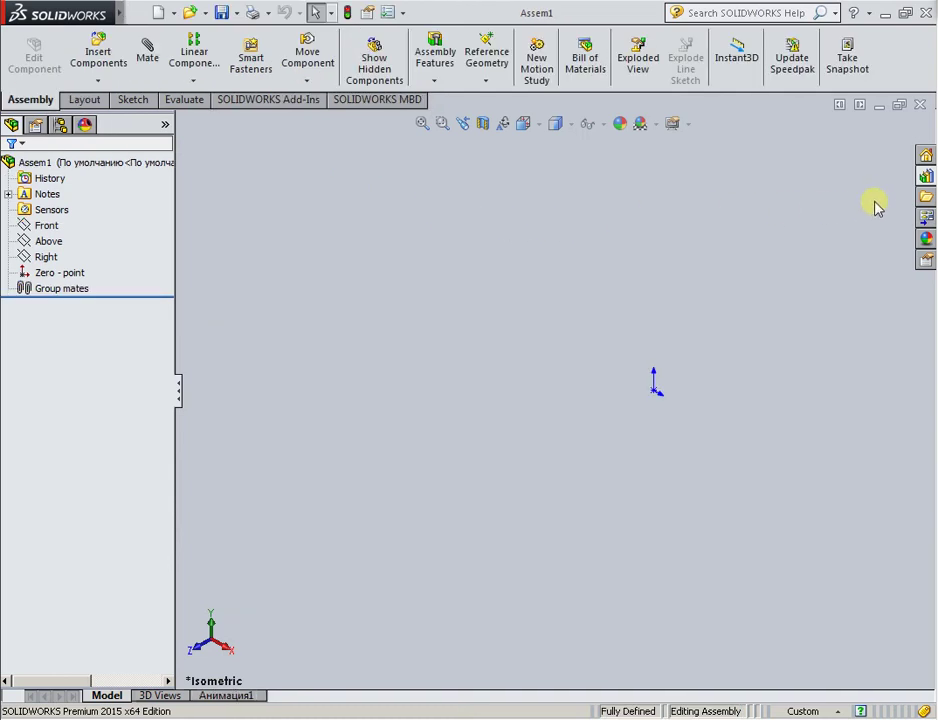
Drag the moldaction2b mold base from assemblies > mold bases into Assem1.
{"action": "left_click", "coordinate": [926, 177]}
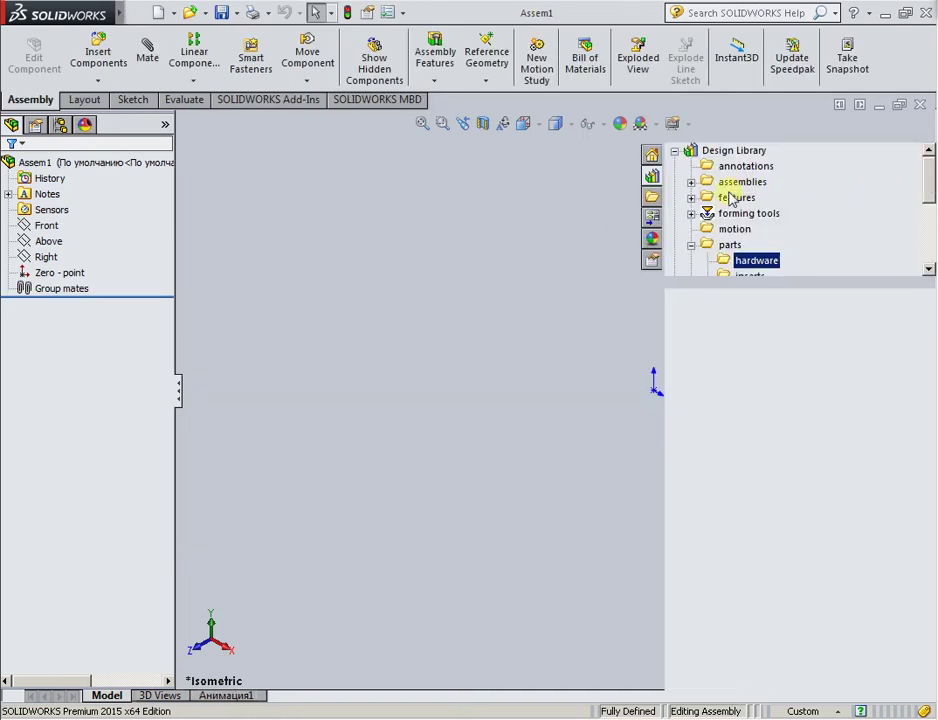
{"action": "left_click", "coordinate": [690, 245]}
{"action": "left_click", "coordinate": [691, 182]}
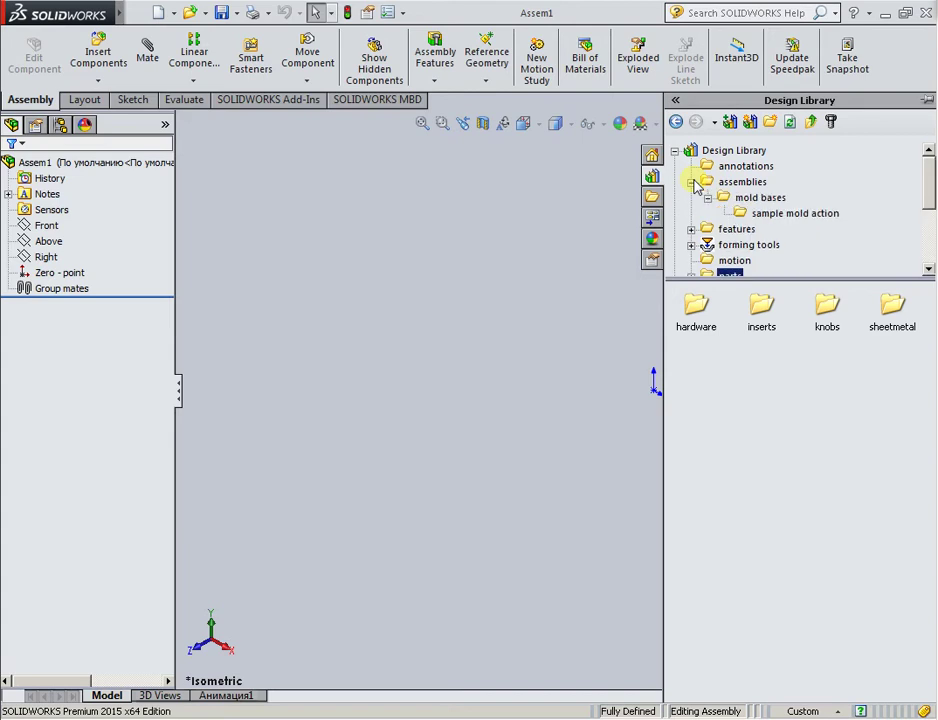
{"action": "left_click", "coordinate": [744, 199]}
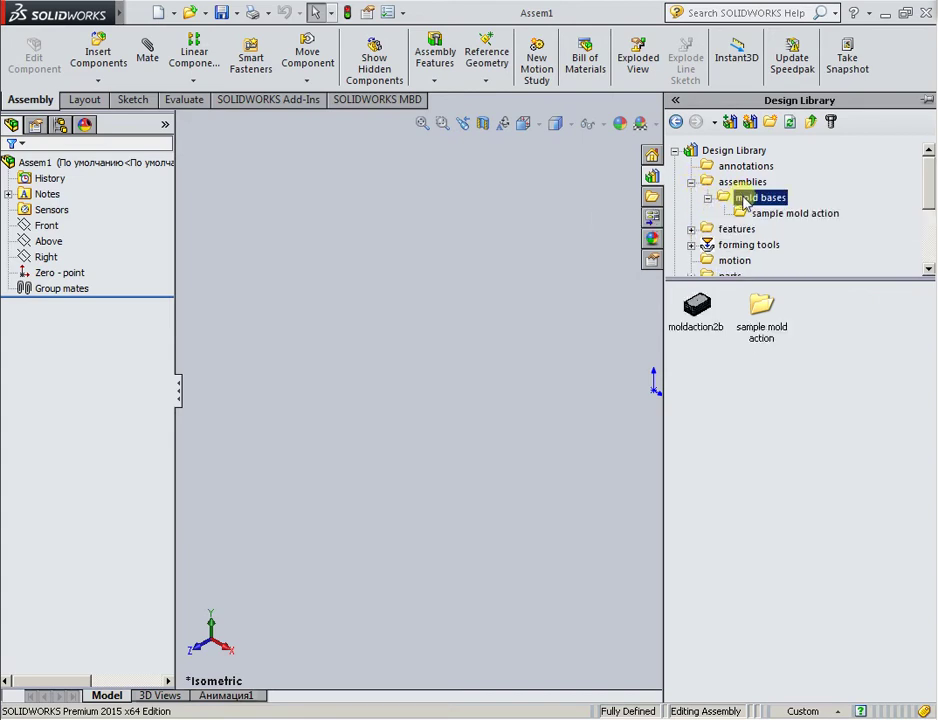
{"action": "left_click_drag", "start_coordinate": [697, 305], "coordinate": [540, 336]}
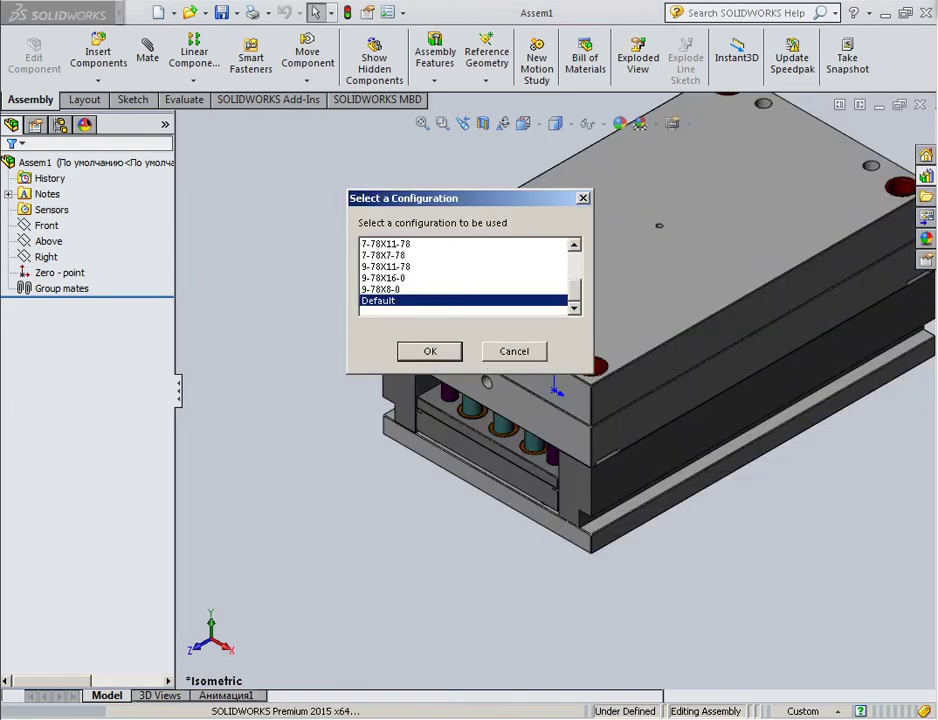
Accept the Default configuration, keep one moldaction2b copy, and reopen the Design Library.
{"action": "left_click", "coordinate": [428, 354]}
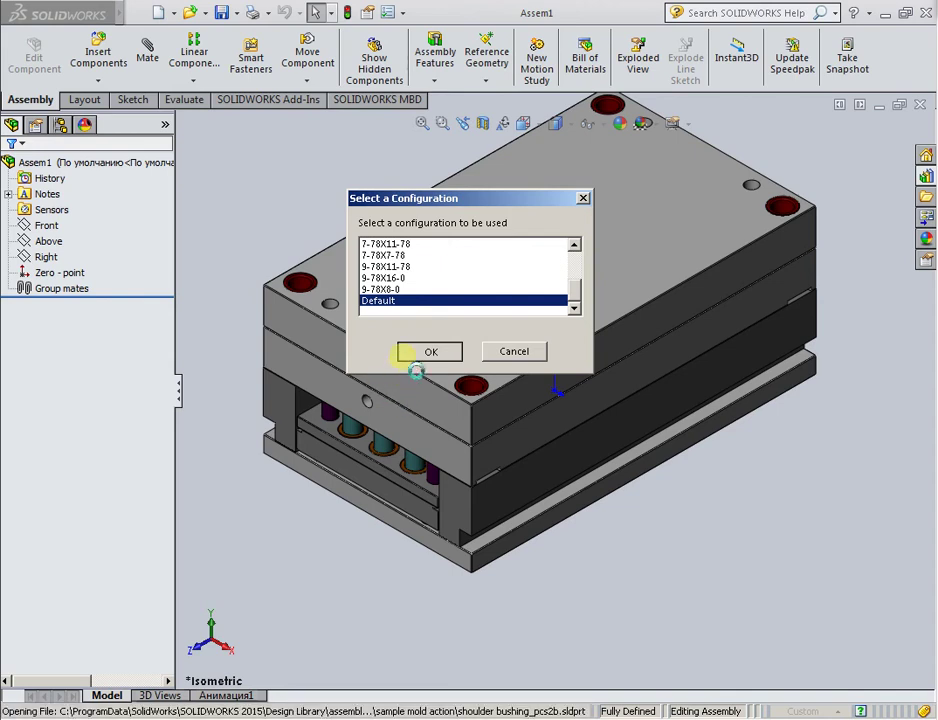
{"action": "left_click", "coordinate": [432, 349]}
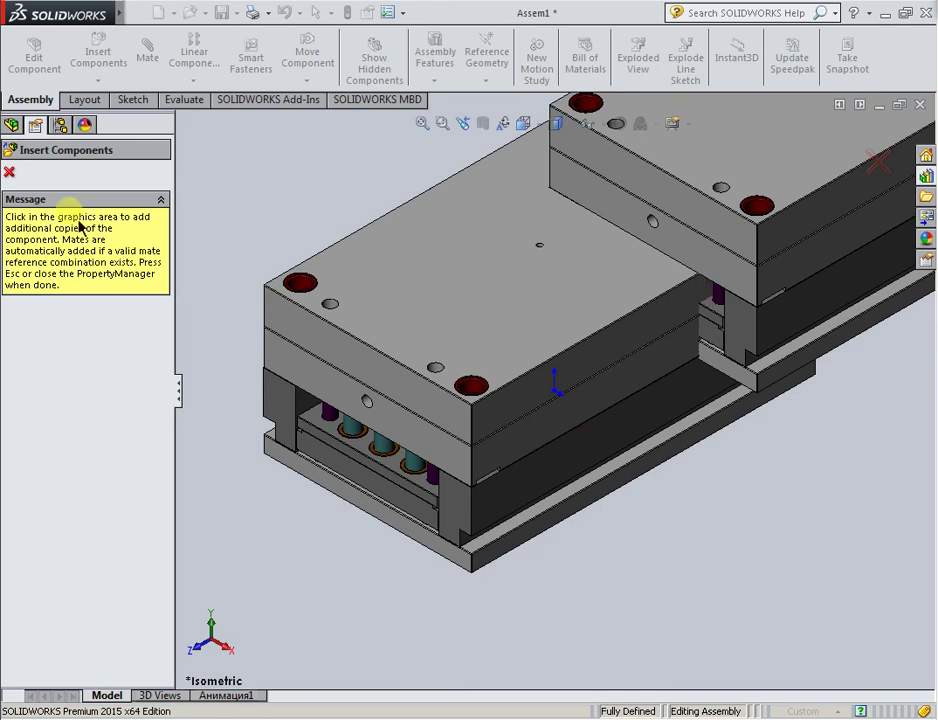
{"action": "left_click", "coordinate": [9, 174]}
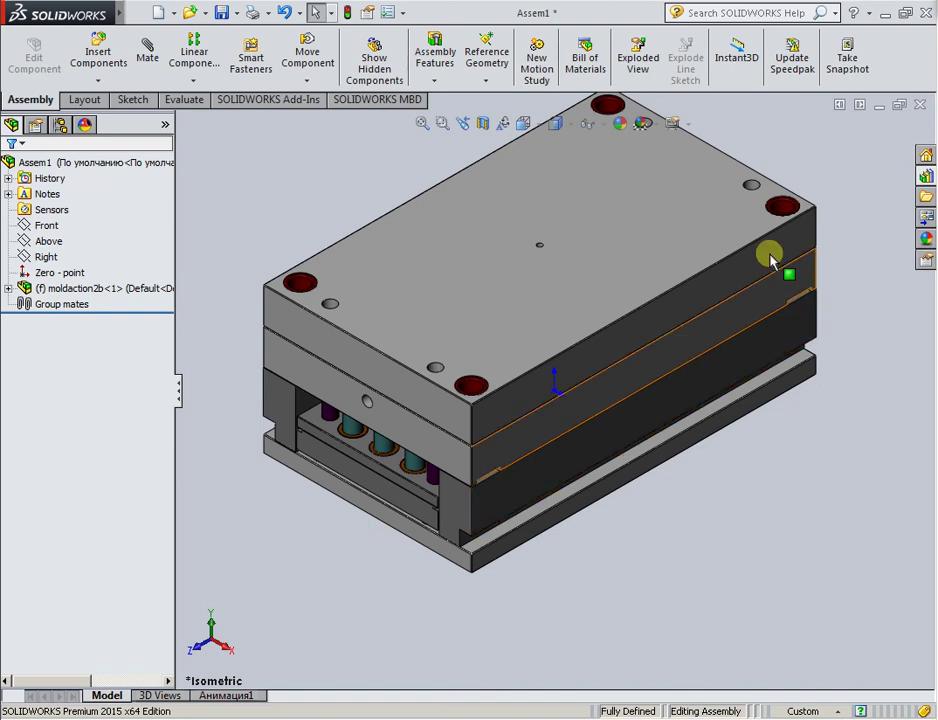
{"action": "left_click", "coordinate": [925, 177]}
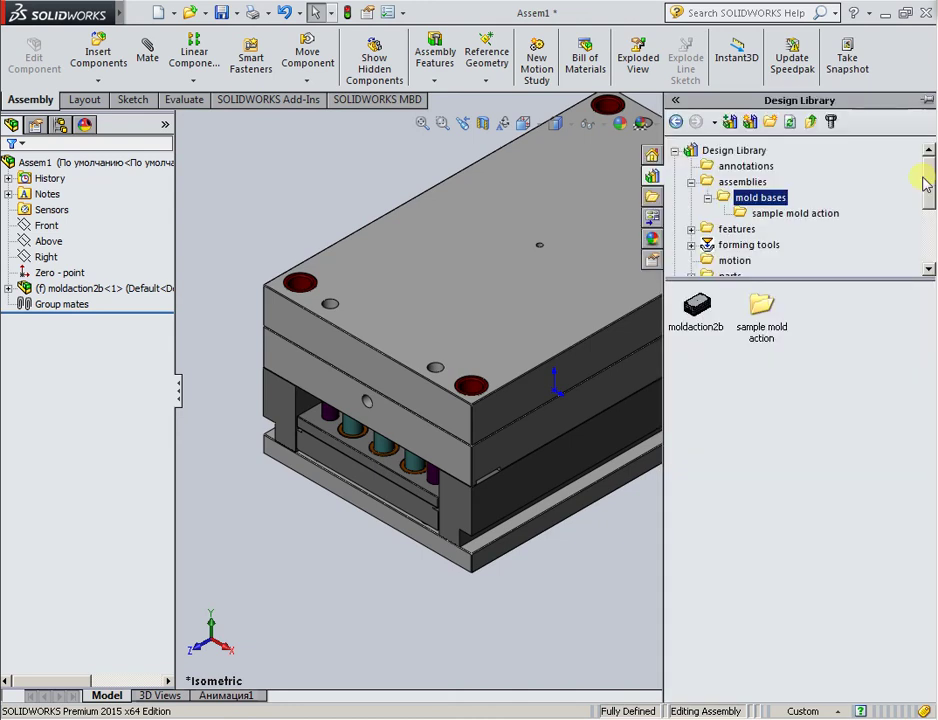